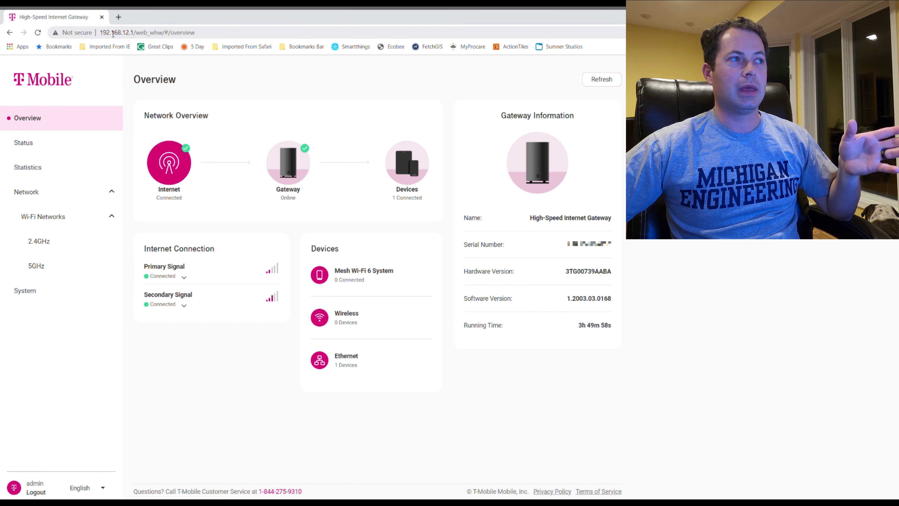
Point out the gateway's web address, 192.168.12.1, on the Overview page.
click(114, 34)
click(123, 35)
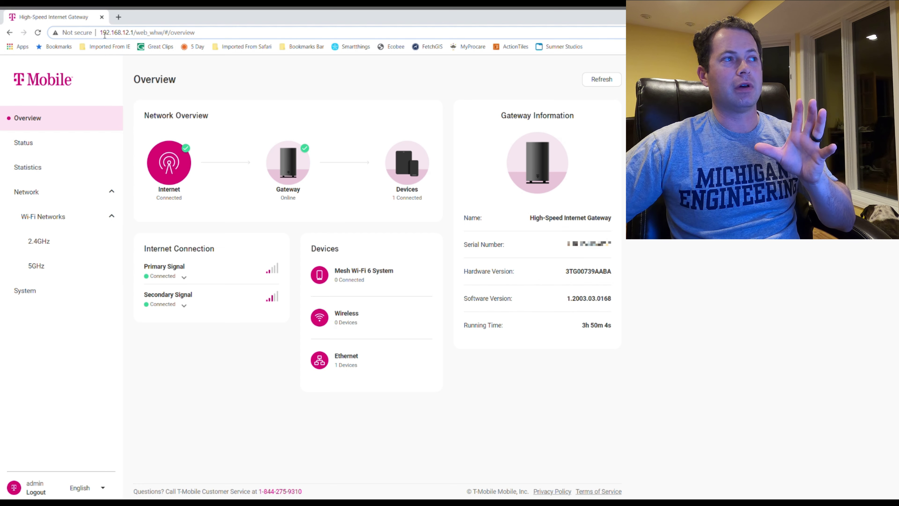
drag(101, 34, 138, 35)
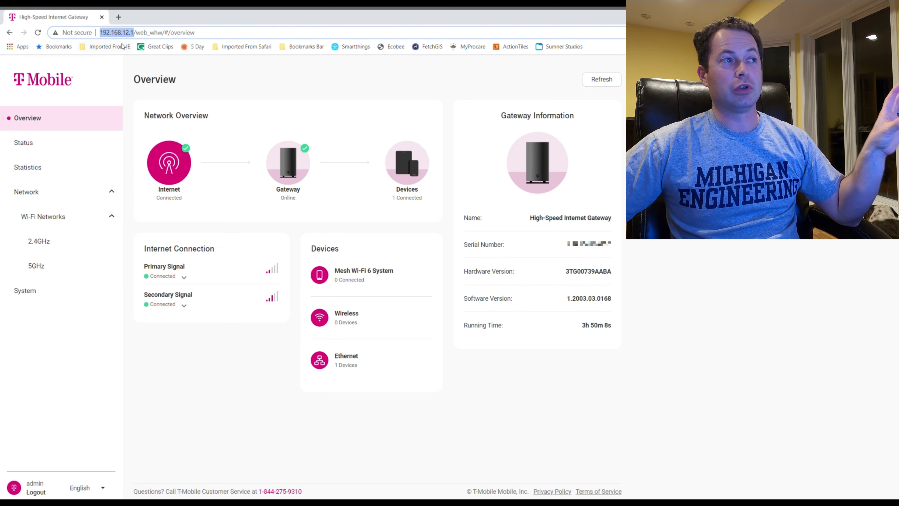
drag(124, 33, 136, 33)
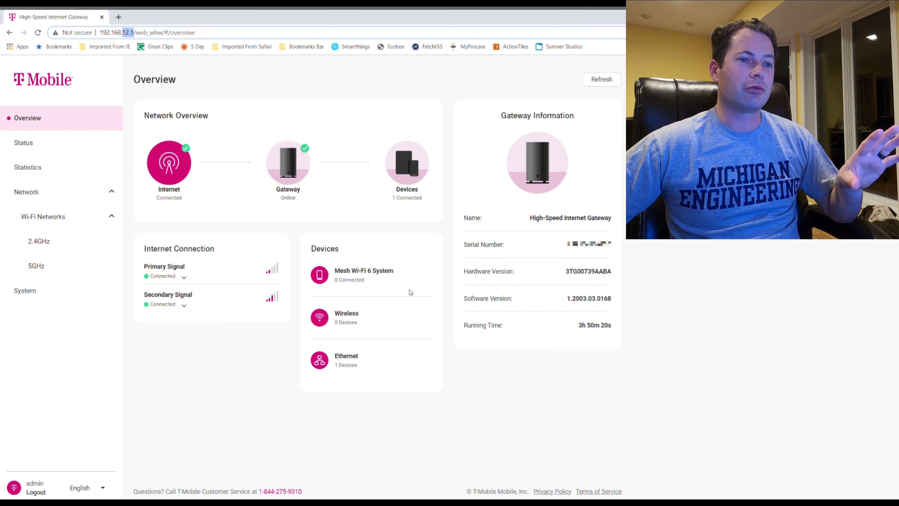
drag(567, 300, 593, 301)
click(618, 306)
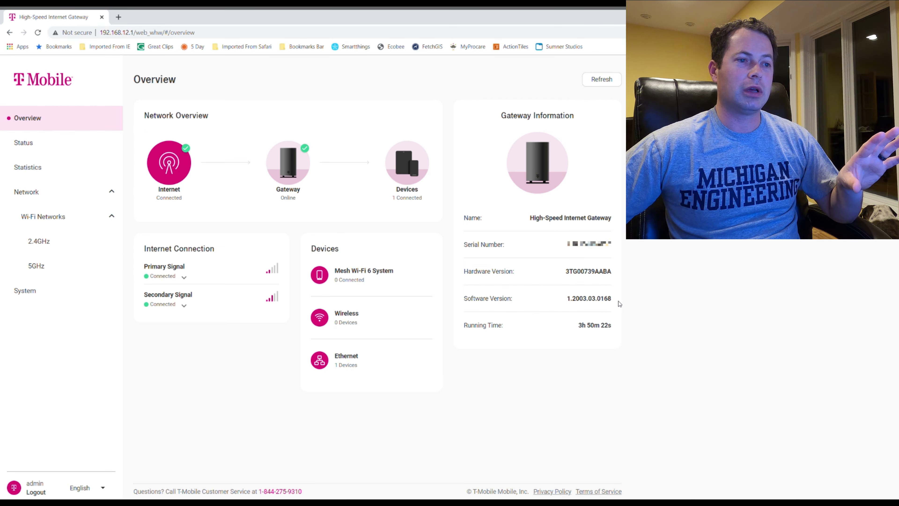
double_click(613, 305)
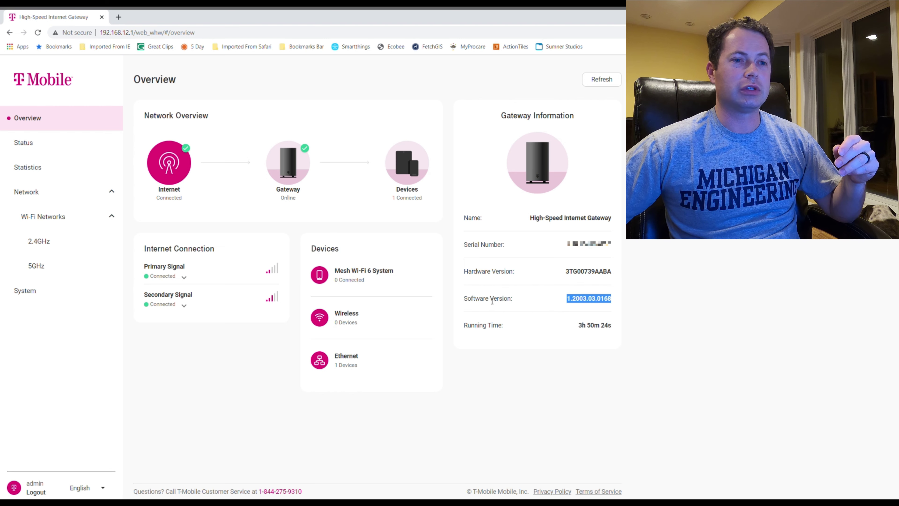
click(606, 305)
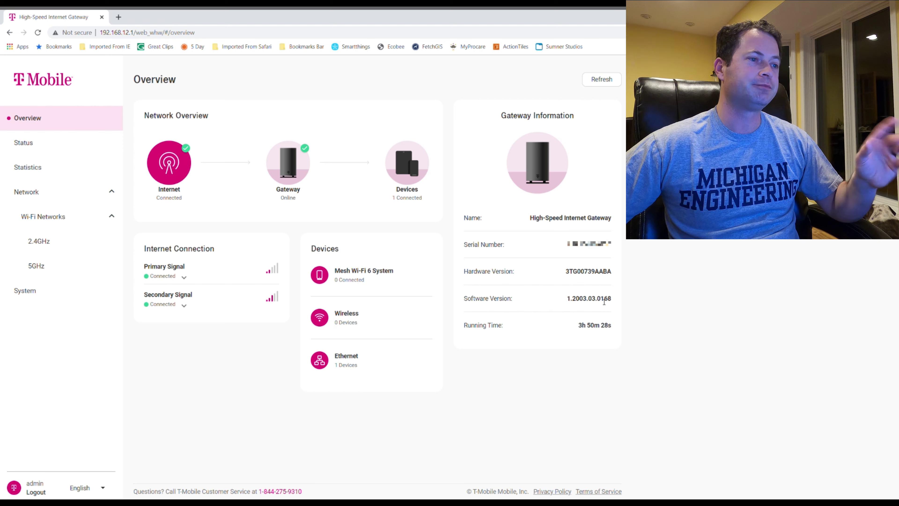
drag(602, 301, 566, 300)
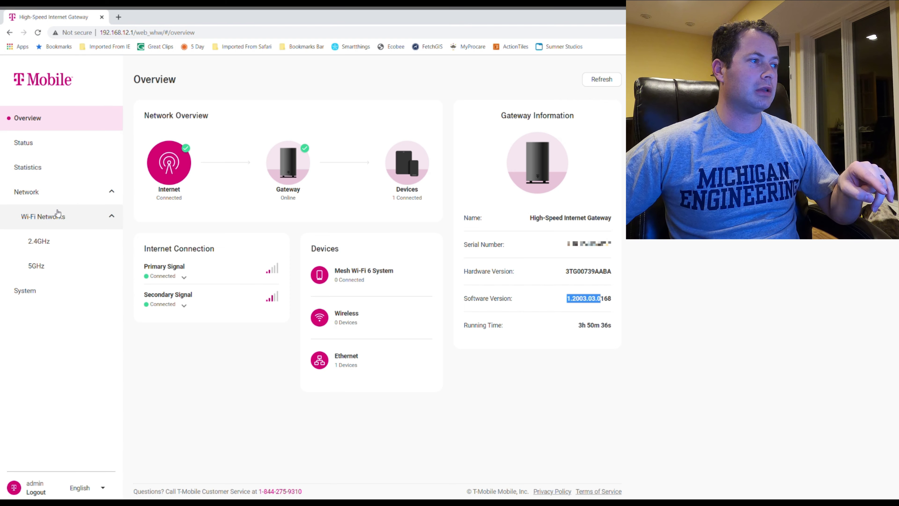
click(52, 194)
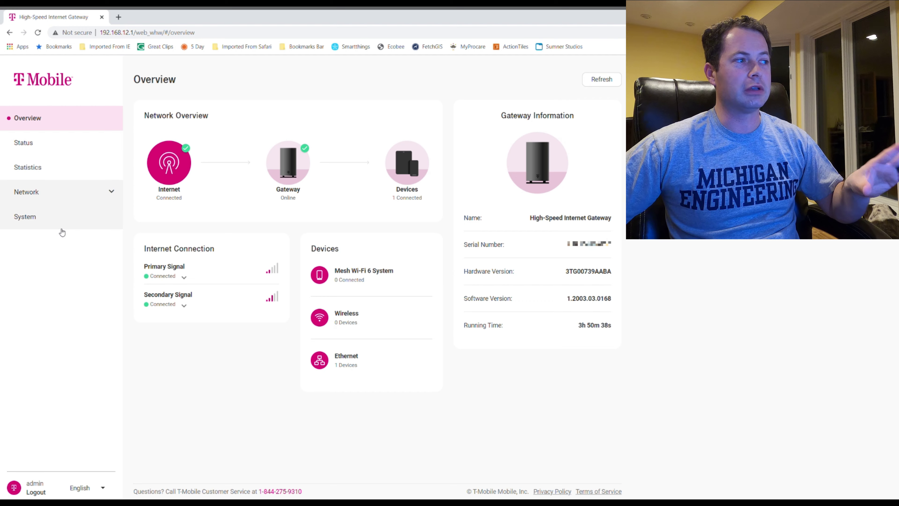
click(58, 195)
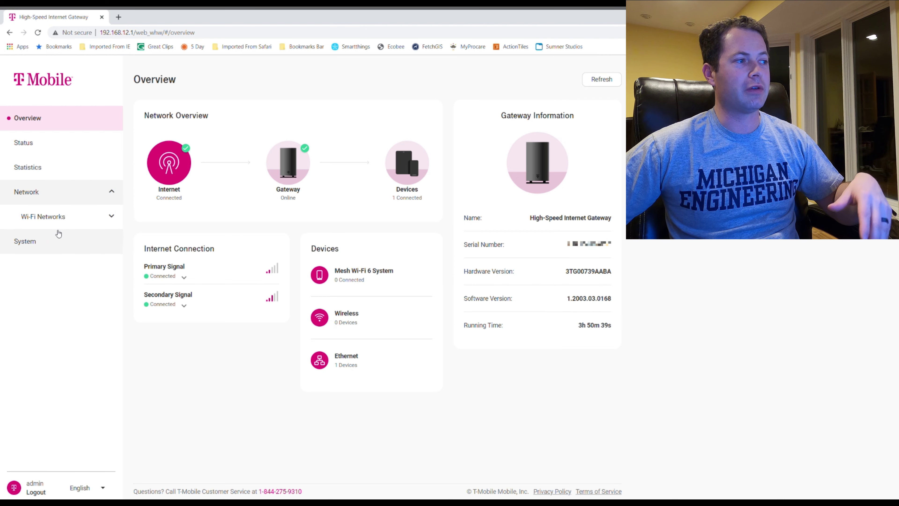
click(58, 216)
Open the 2.4GHz Wi-Fi settings and review the SSID list, keeping SSID1 (TMOBILE-CFCC) selected.
click(59, 246)
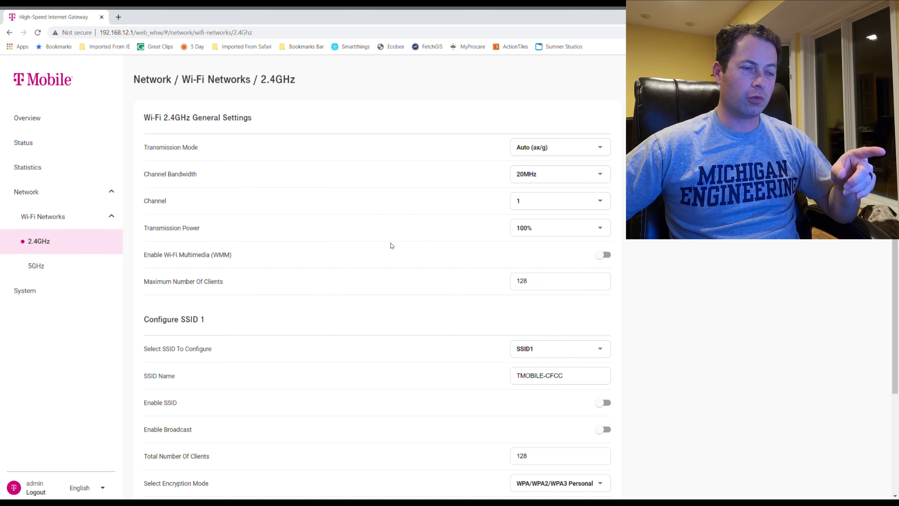
scroll(392, 246, down, 1)
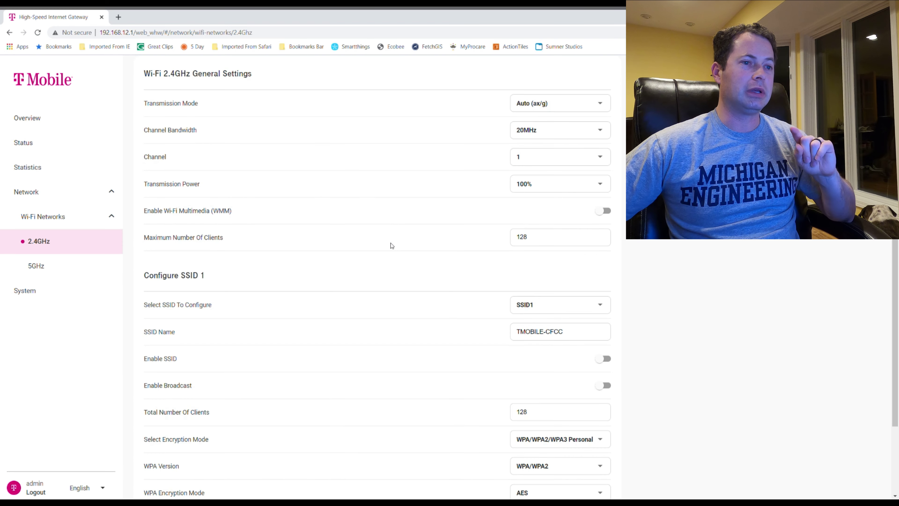
scroll(392, 246, down, 1)
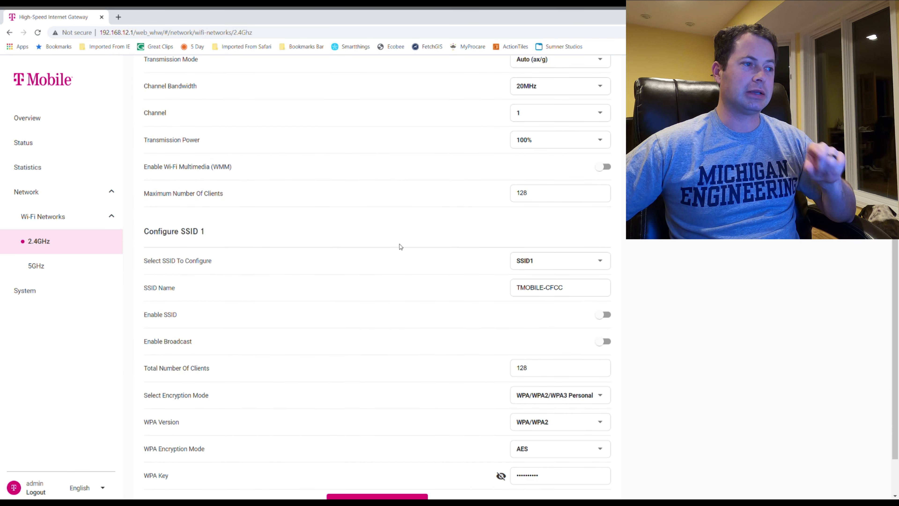
click(542, 266)
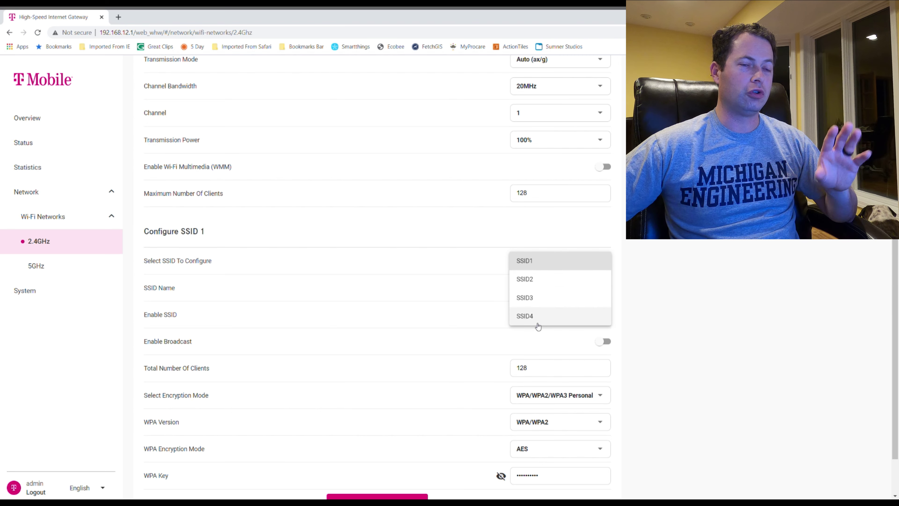
click(295, 253)
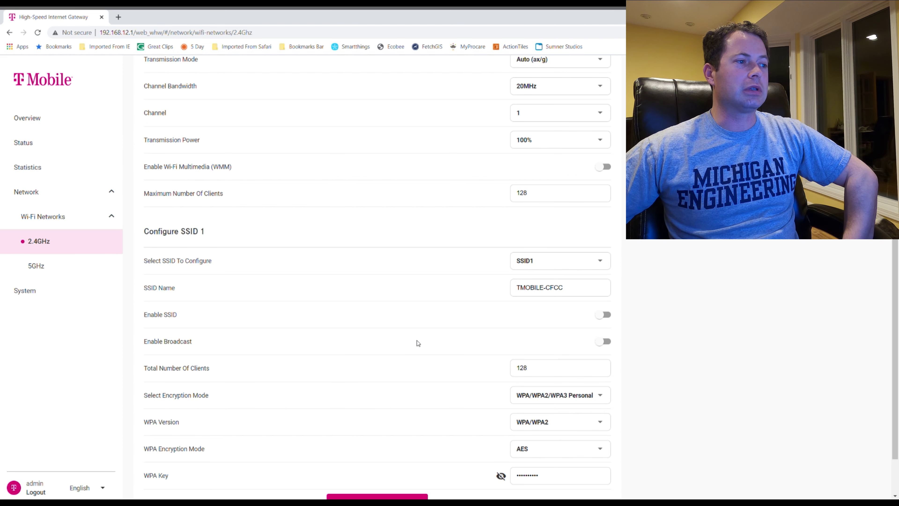
scroll(416, 340, down, 2)
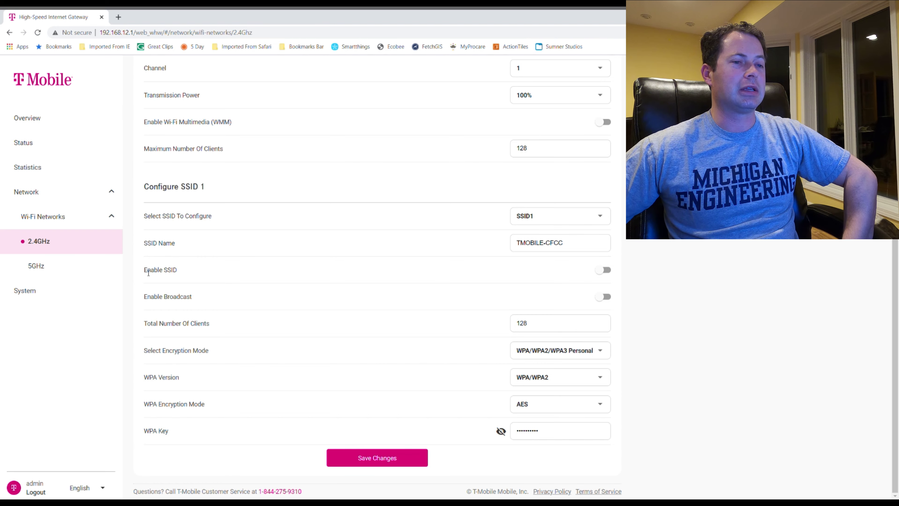
Highlight the Enable SSID and Wi-Fi Multimedia (WMM) setting names.
drag(149, 273, 188, 271)
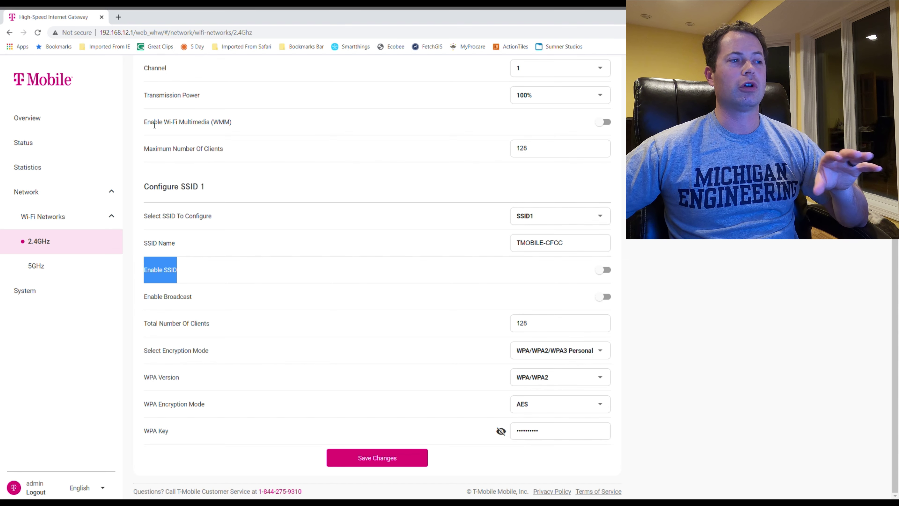
click(170, 284)
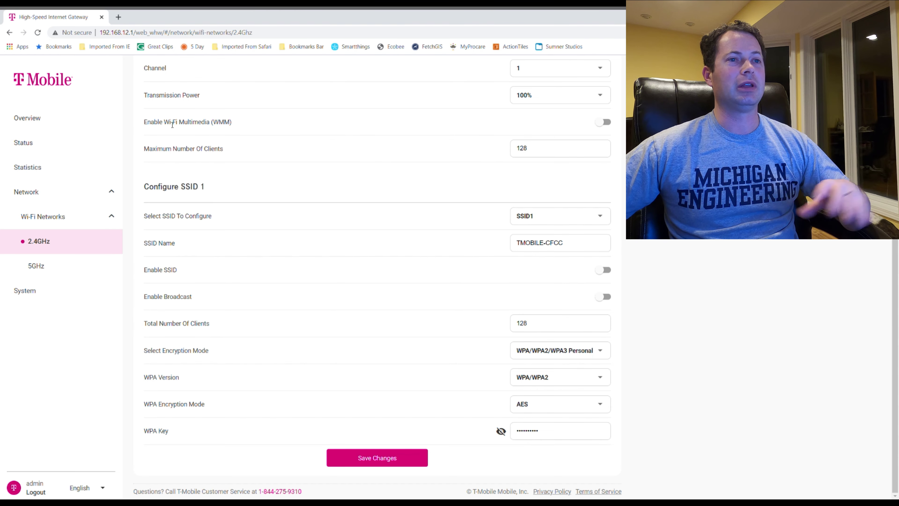
drag(172, 124, 238, 127)
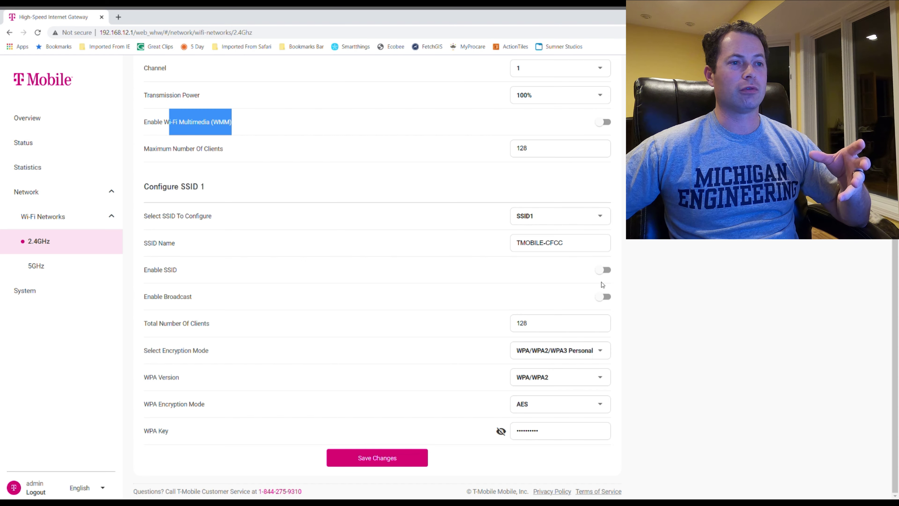
Select SSID2 in the Select SSID To Configure list.
click(532, 222)
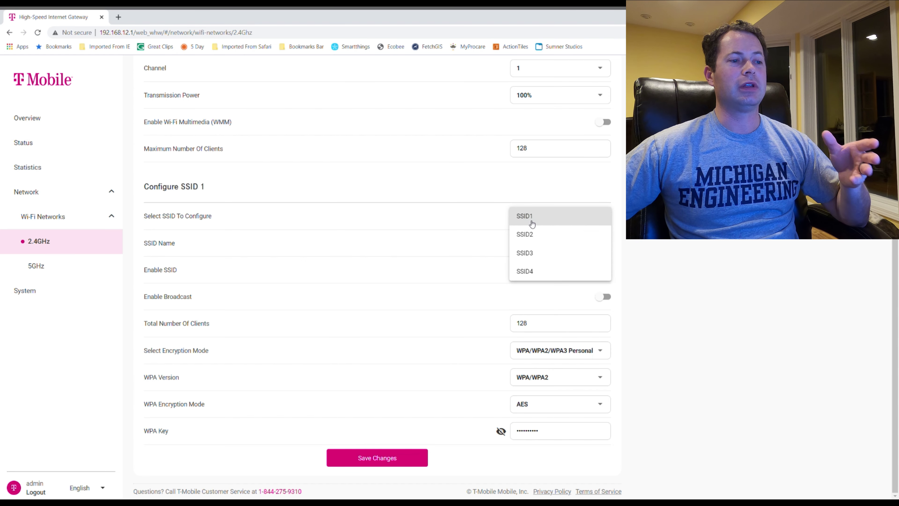
click(449, 230)
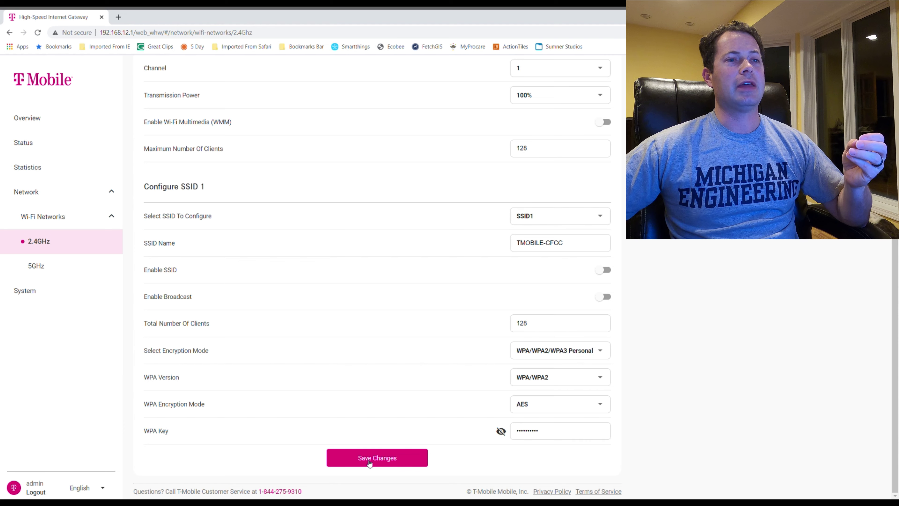
click(583, 217)
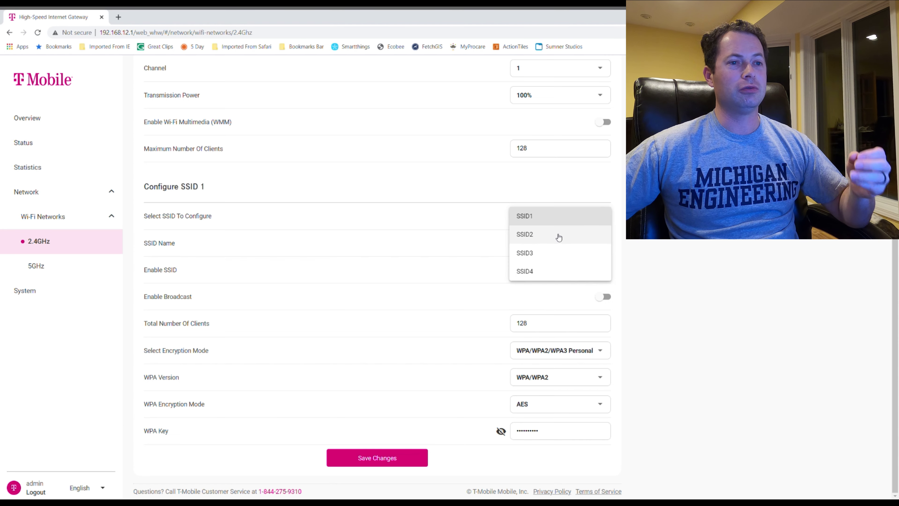
click(556, 236)
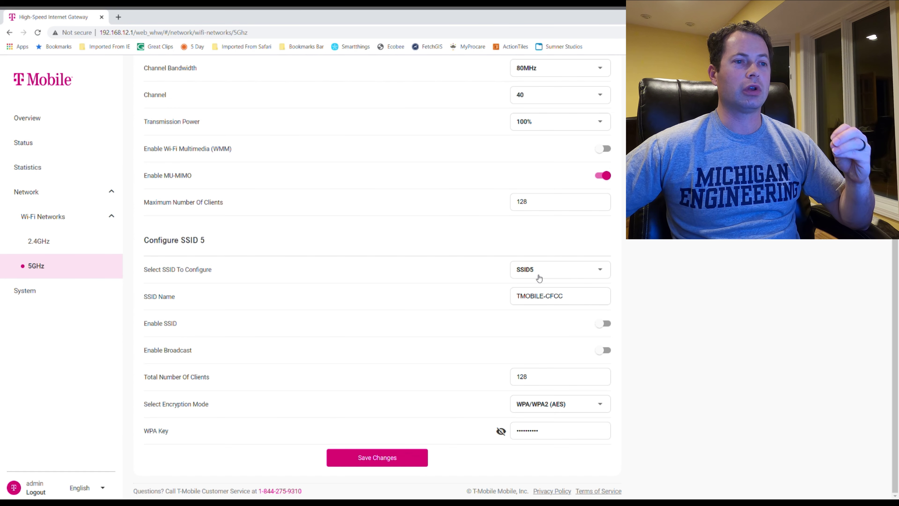
Browse the 5GHz SSID list (SSID5–SSID12), keeping SSID5 selected.
click(540, 277)
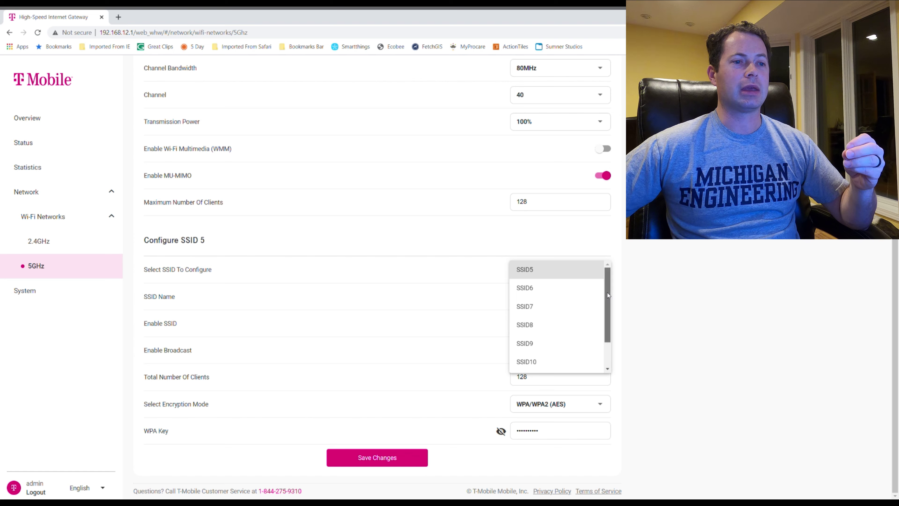
drag(608, 292, 606, 321)
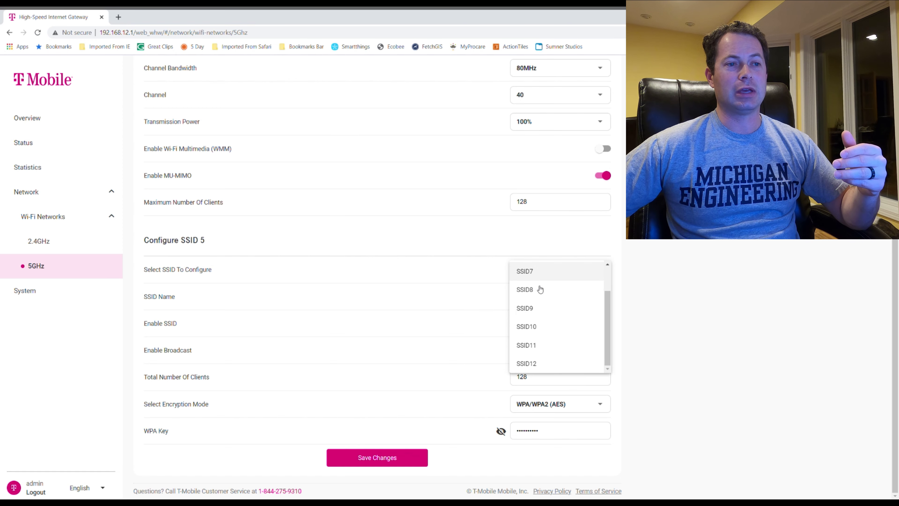
click(456, 317)
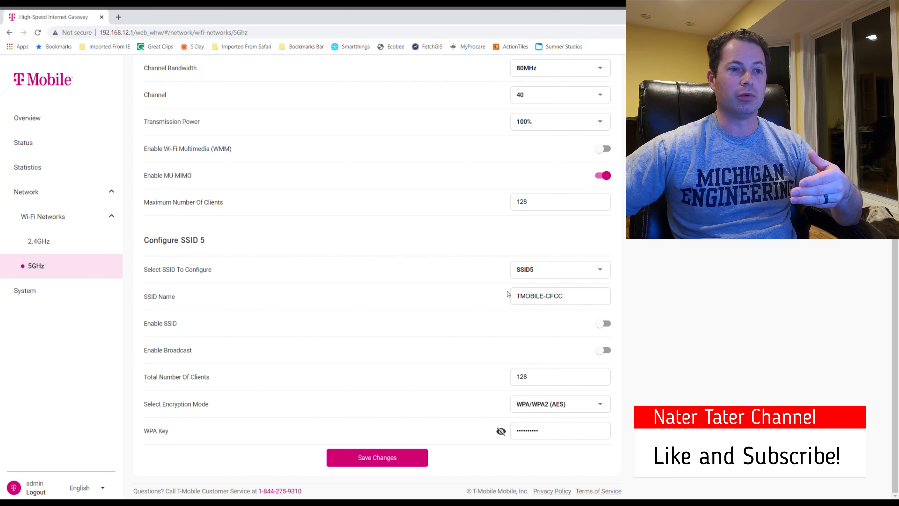
Highlight the SSID name TMOBILE-CFCC, then go to the System page.
drag(553, 300, 514, 301)
click(441, 308)
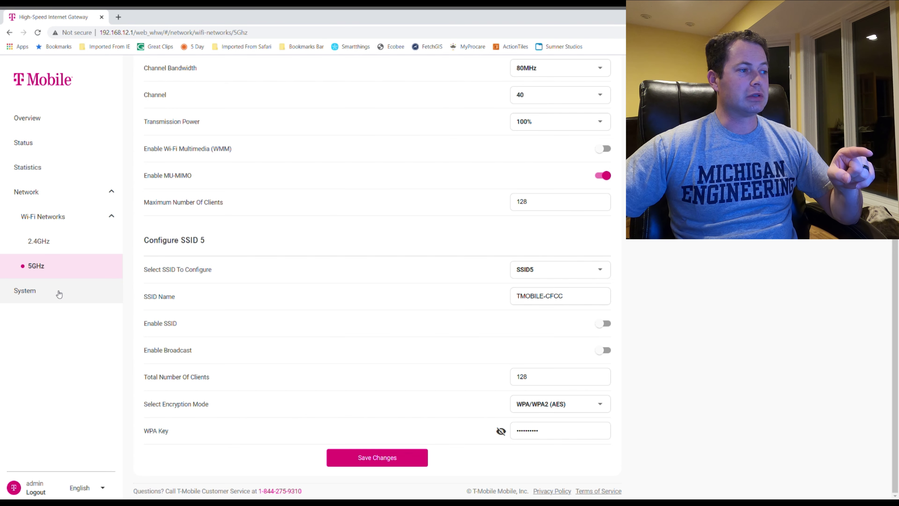
click(59, 294)
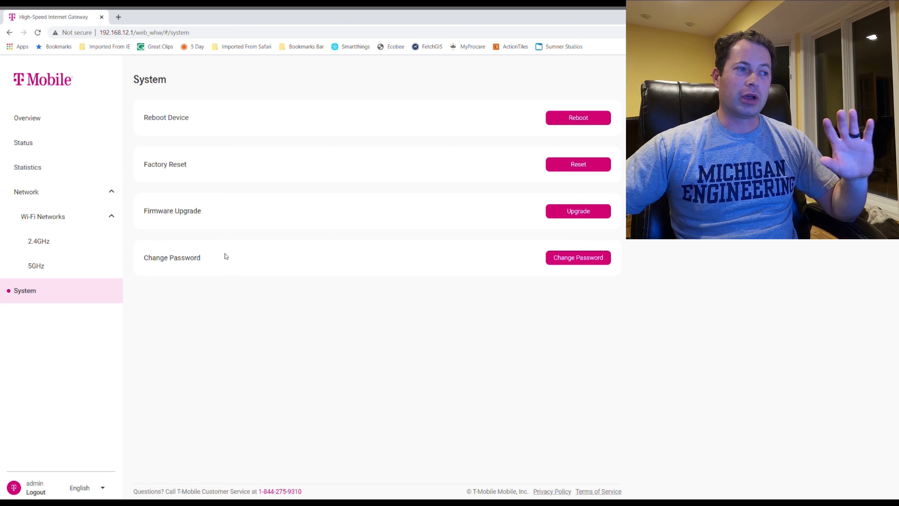
drag(197, 215, 145, 221)
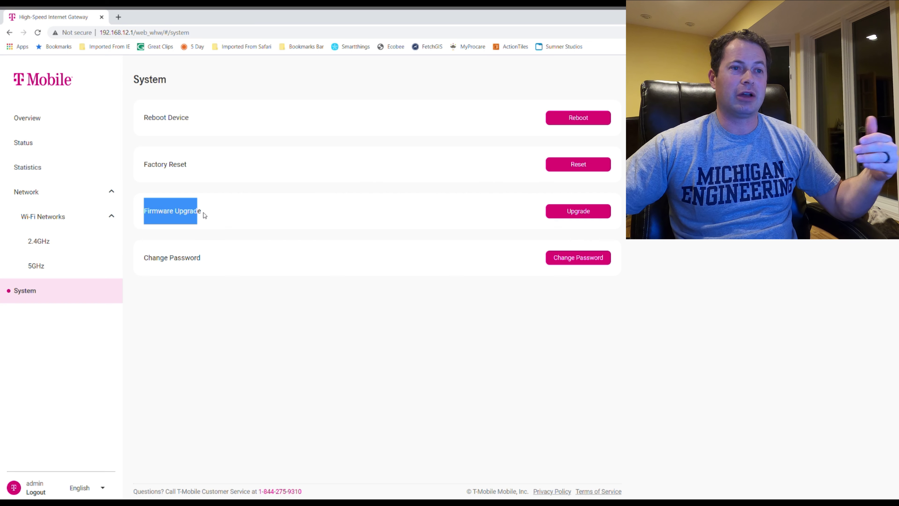
click(204, 213)
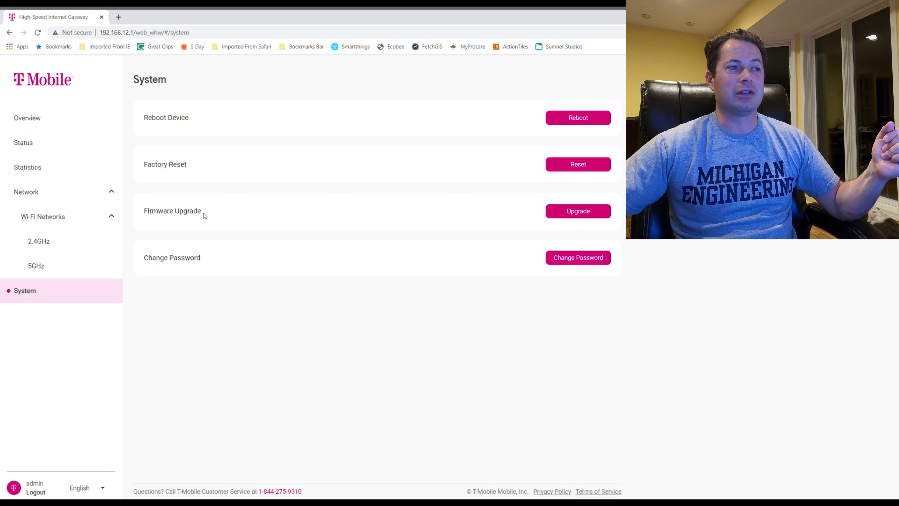
drag(144, 214, 212, 212)
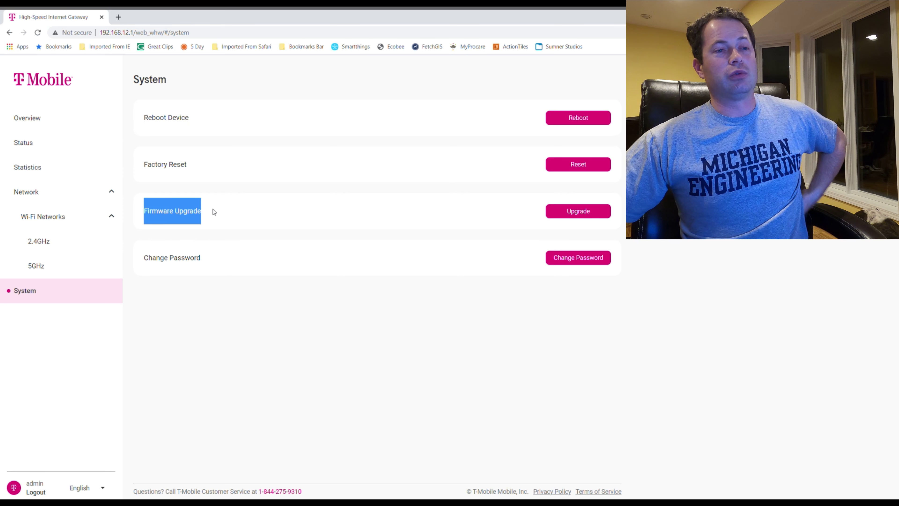